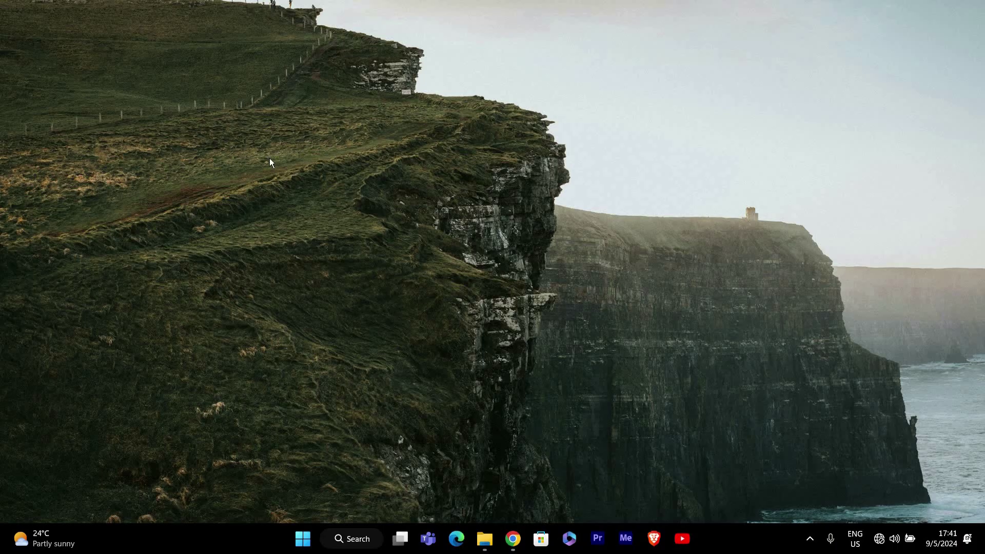
- Launch Settings from the Pinned tiles in the Start menu
click(303, 538)
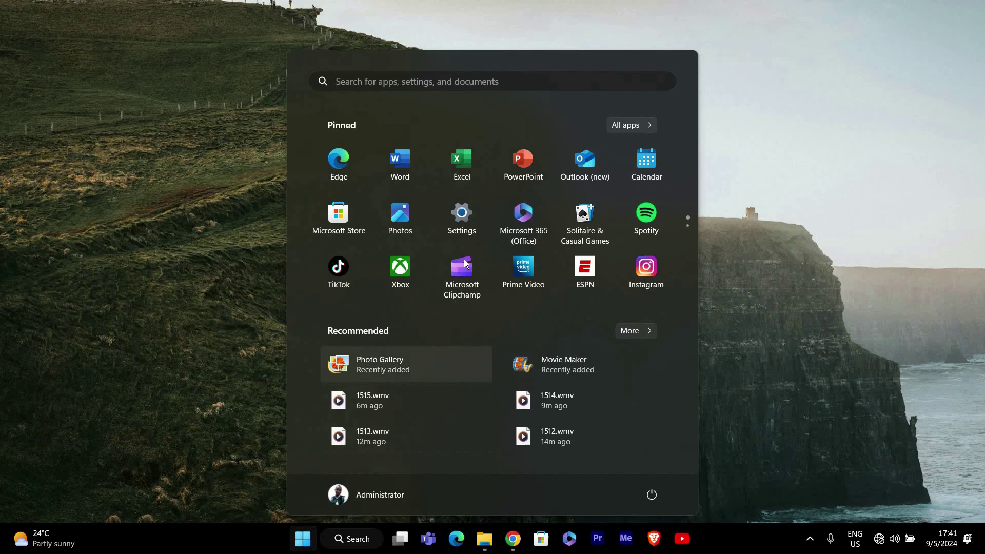
click(461, 223)
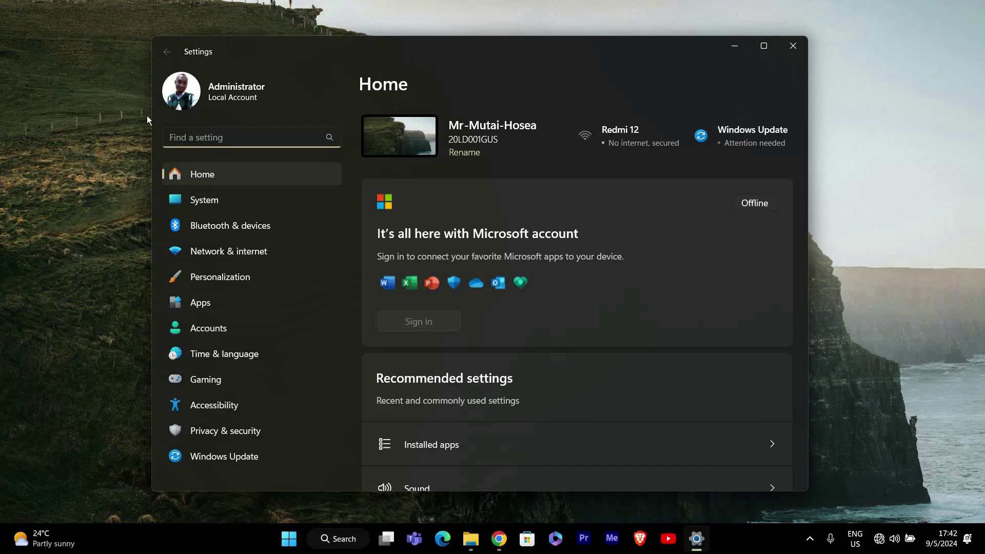
- Go to System > Troubleshoot > Other troubleshooters
click(204, 199)
scroll(518, 265, down, 2)
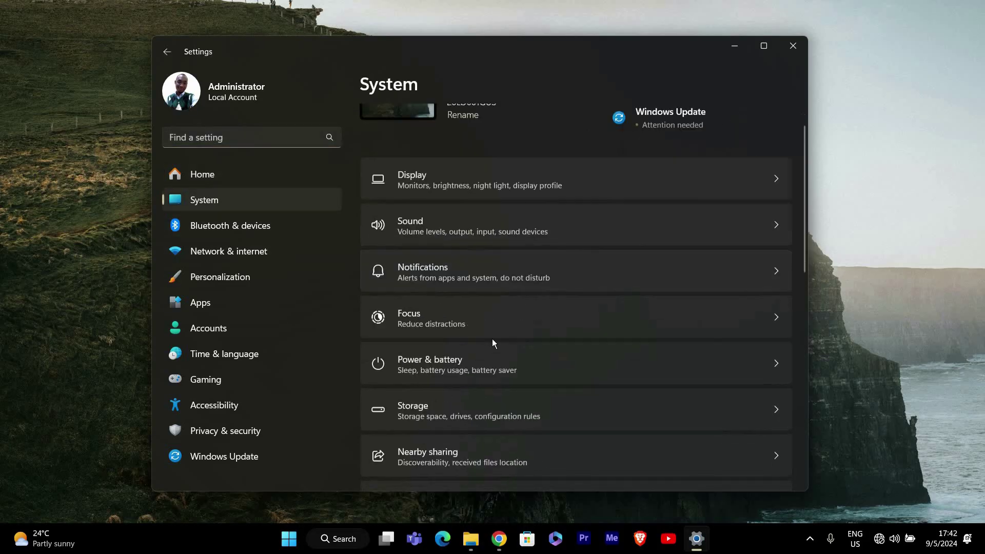
scroll(492, 339, down, 5)
click(476, 231)
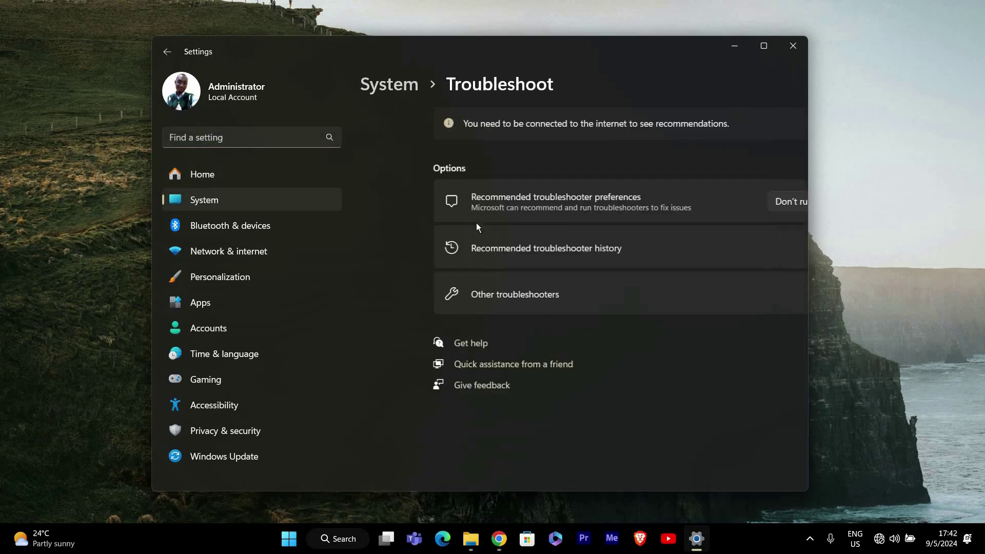
click(484, 296)
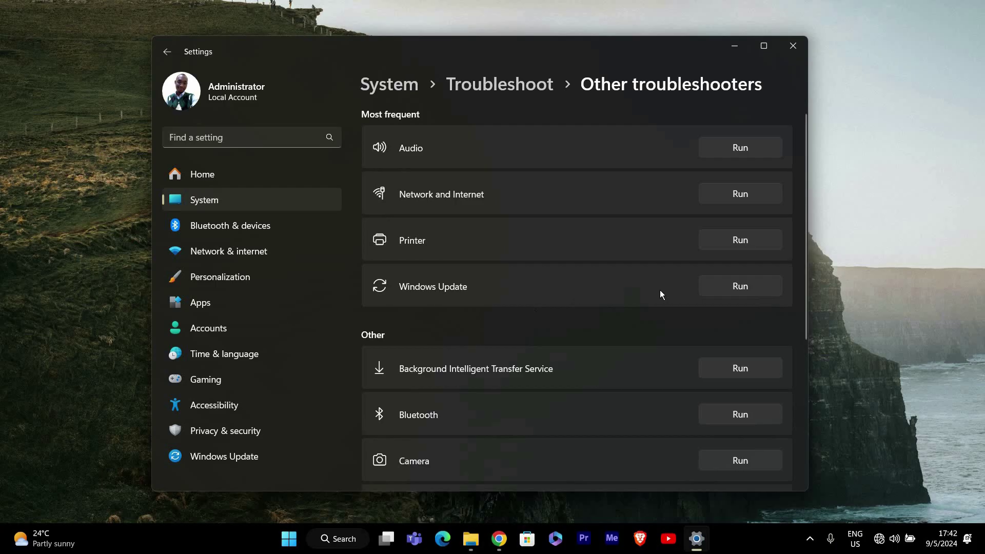
- Run then cancel the Windows Update troubleshooter, and switch to the Windows Update page
click(734, 290)
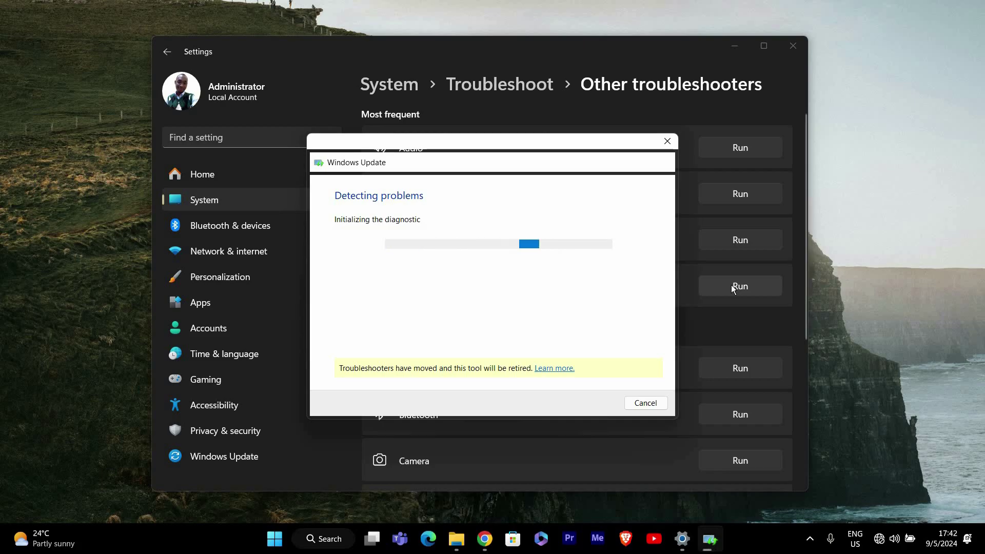
click(666, 141)
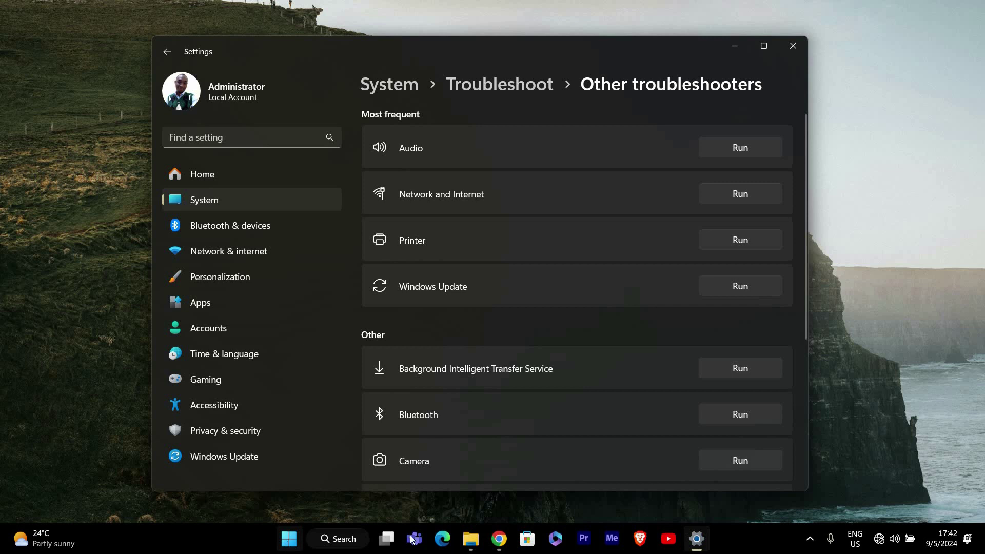
click(289, 539)
click(652, 497)
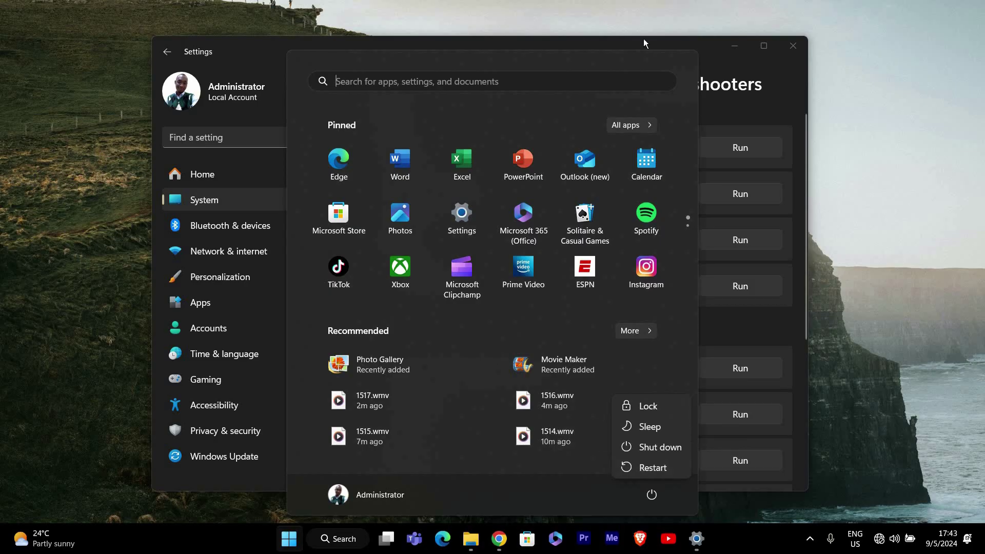
key(Escape)
click(147, 139)
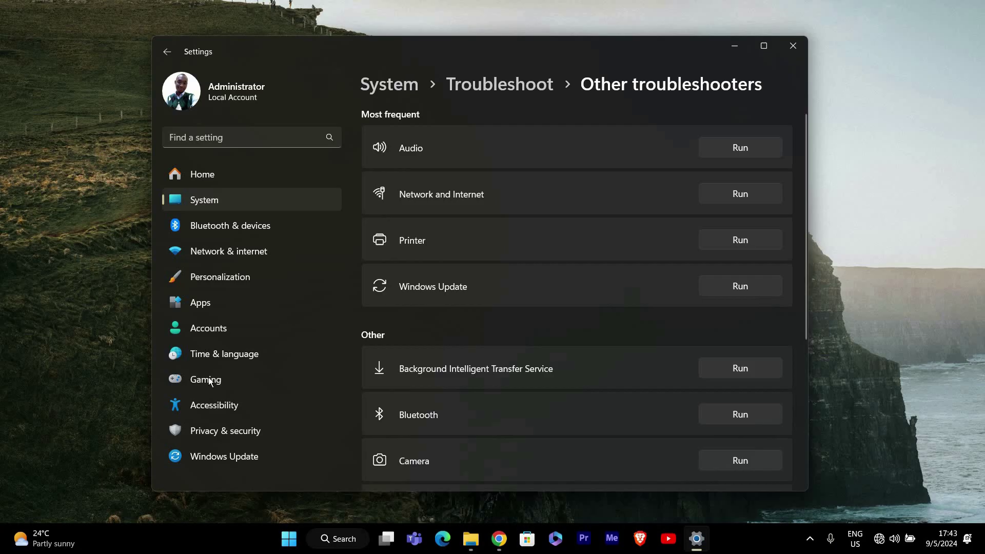
- Check the updates listed on the Windows Update page, then close the Settings window
click(224, 456)
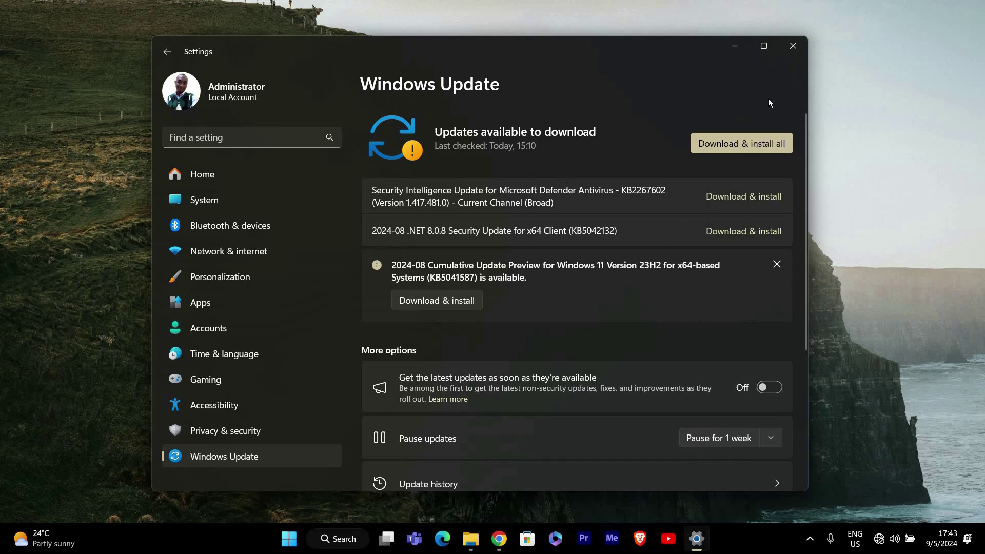
click(792, 46)
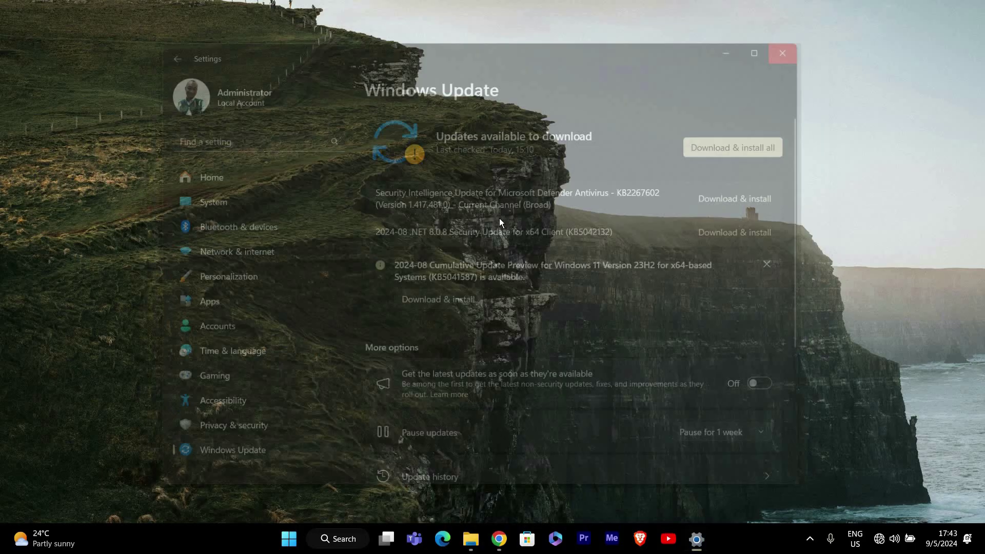